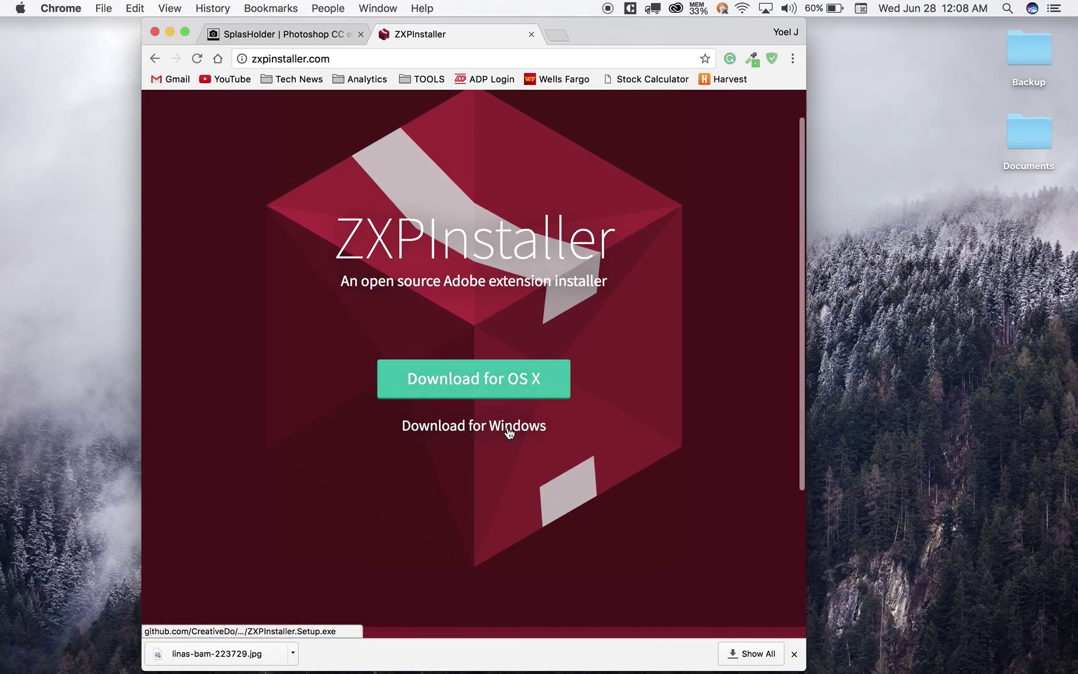
Download the OS X ZXPInstaller disk image, ZXPInstaller (1).dmg, and open it
left_click(431, 427)
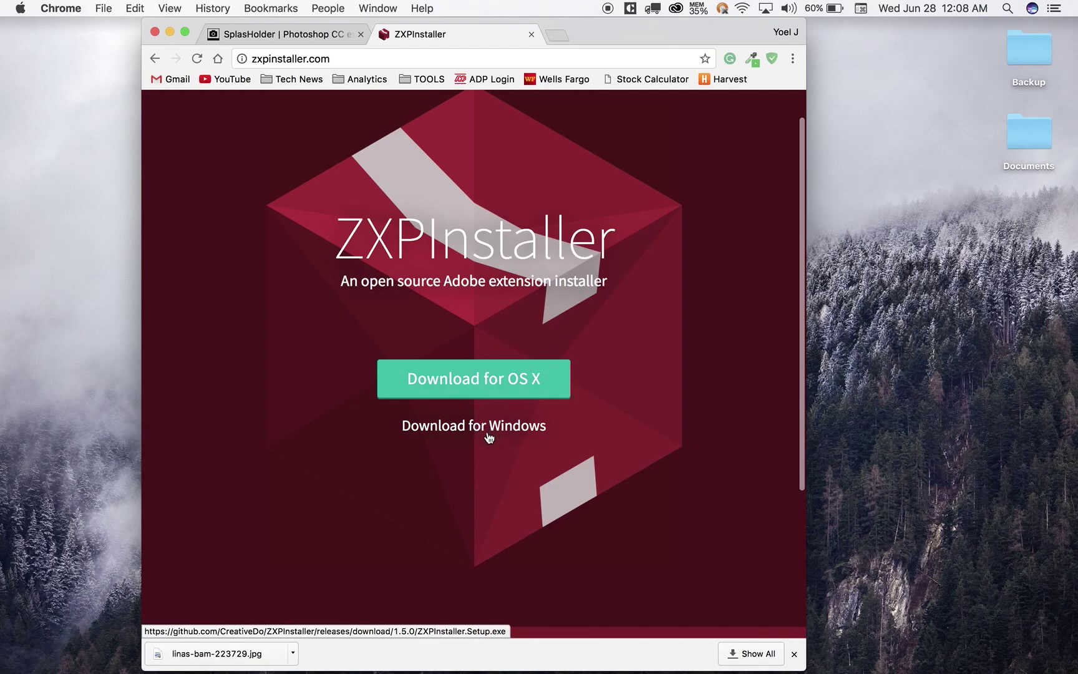
left_click(466, 386)
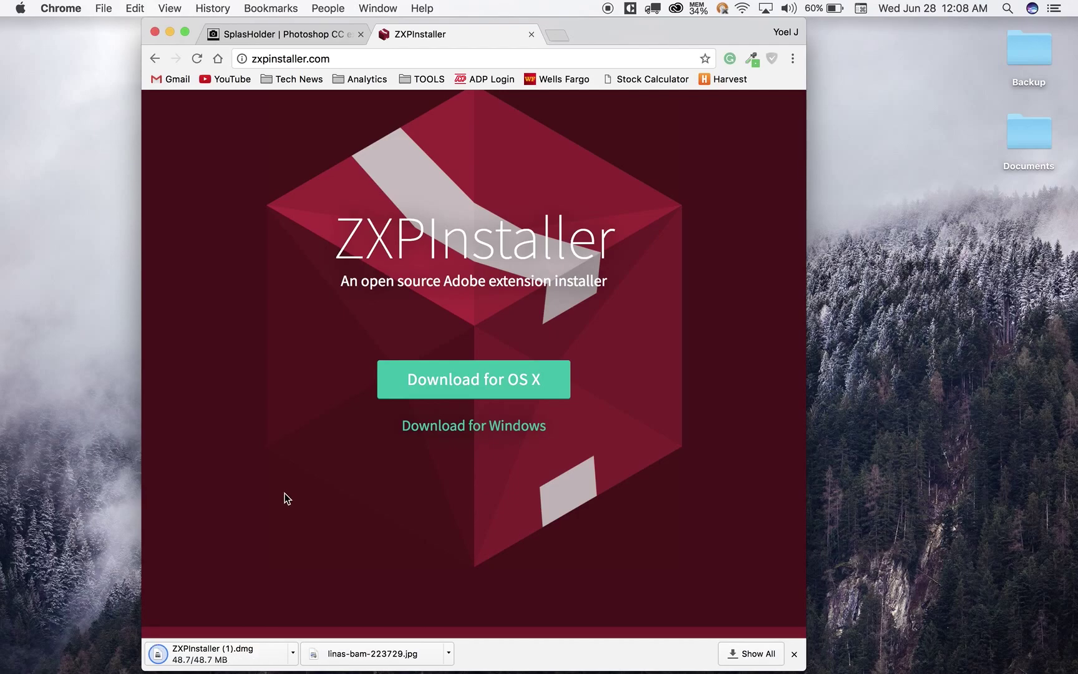
left_click(242, 652)
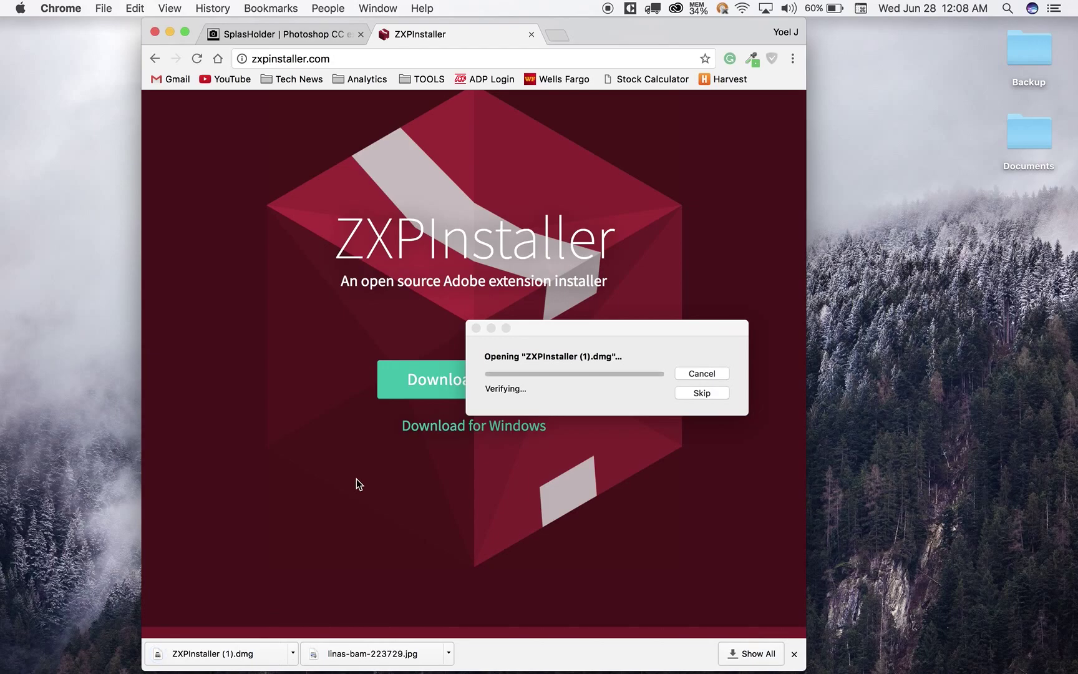
Minimize Chrome and drag ZXPInstaller onto Applications, replacing the existing copy
left_click(169, 33)
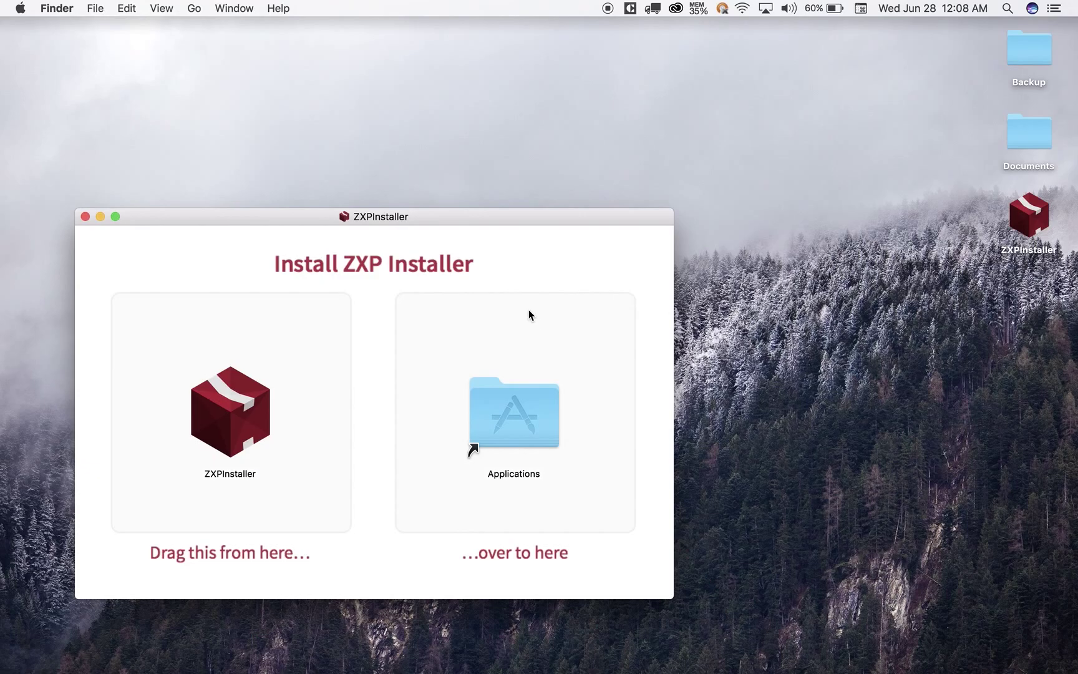
left_click_drag(238, 400, 550, 413)
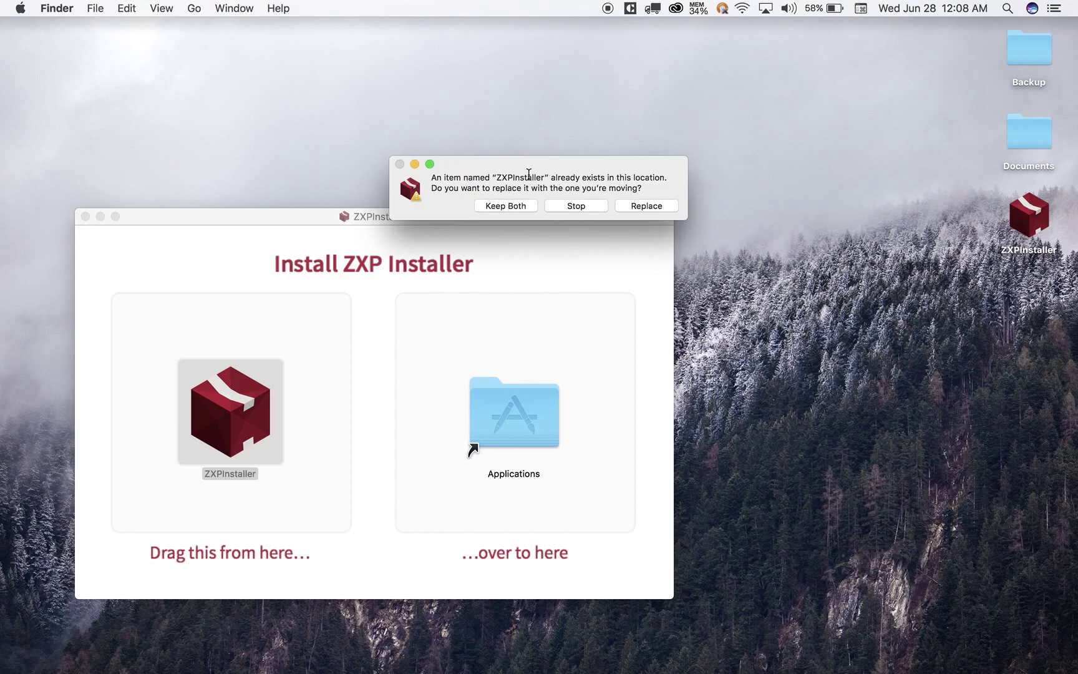
left_click_drag(521, 163, 506, 147)
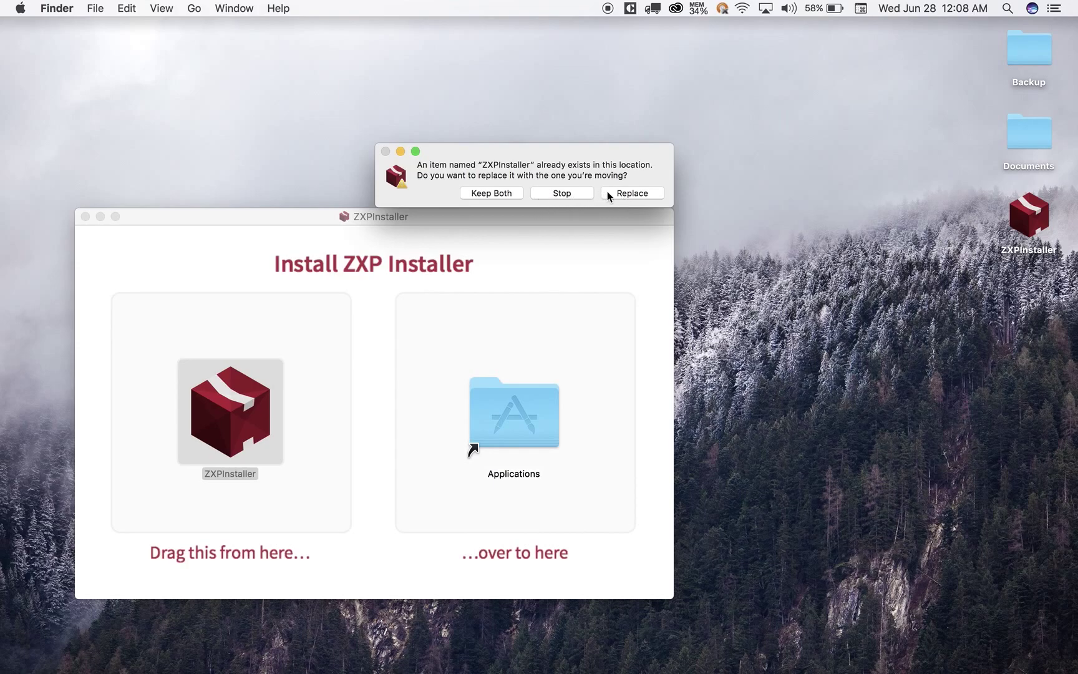
left_click(643, 192)
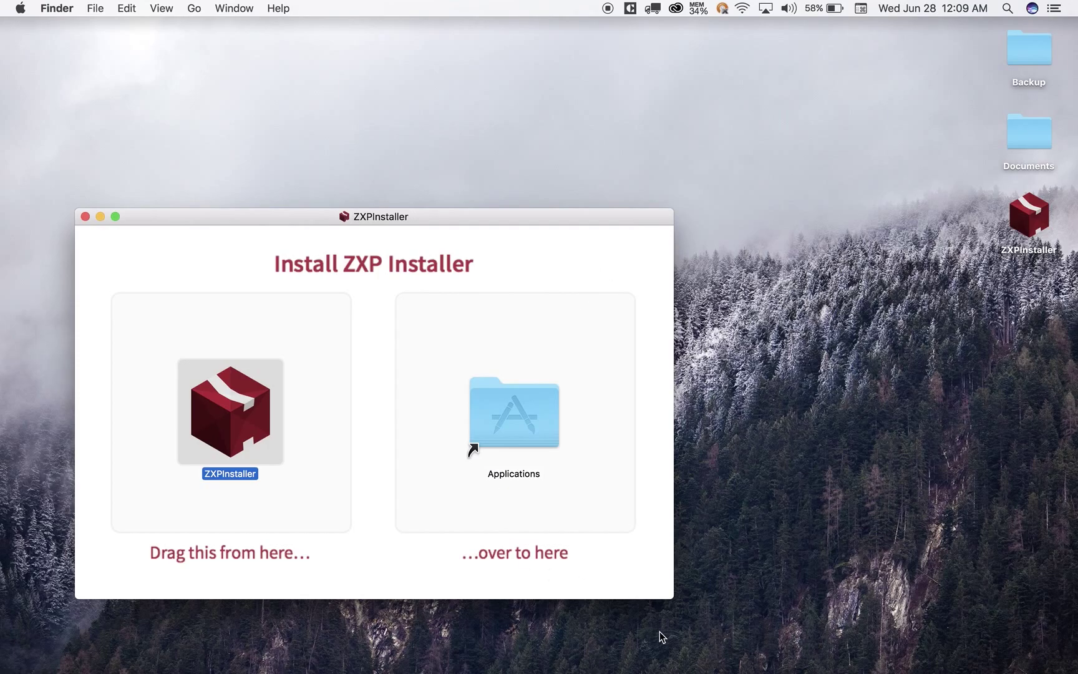
Launch ZXPInstaller from Launchpad, allow the downloaded app to open, then return to Chrome
mouse_move(310, 669)
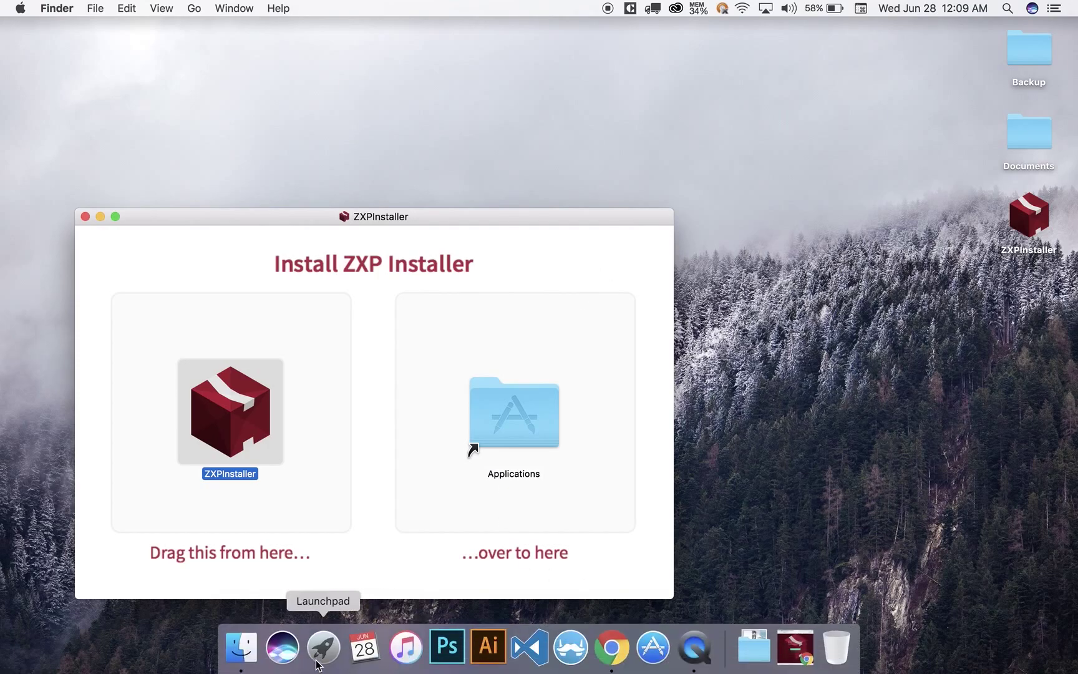
left_click(322, 648)
left_click(817, 645)
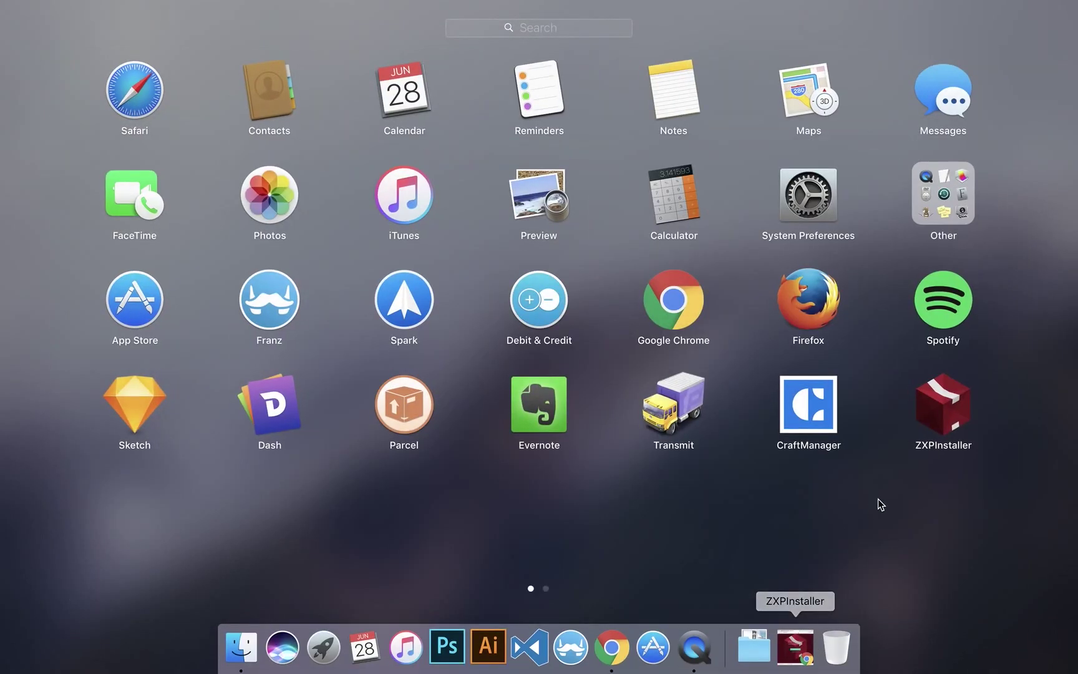
left_click(952, 420)
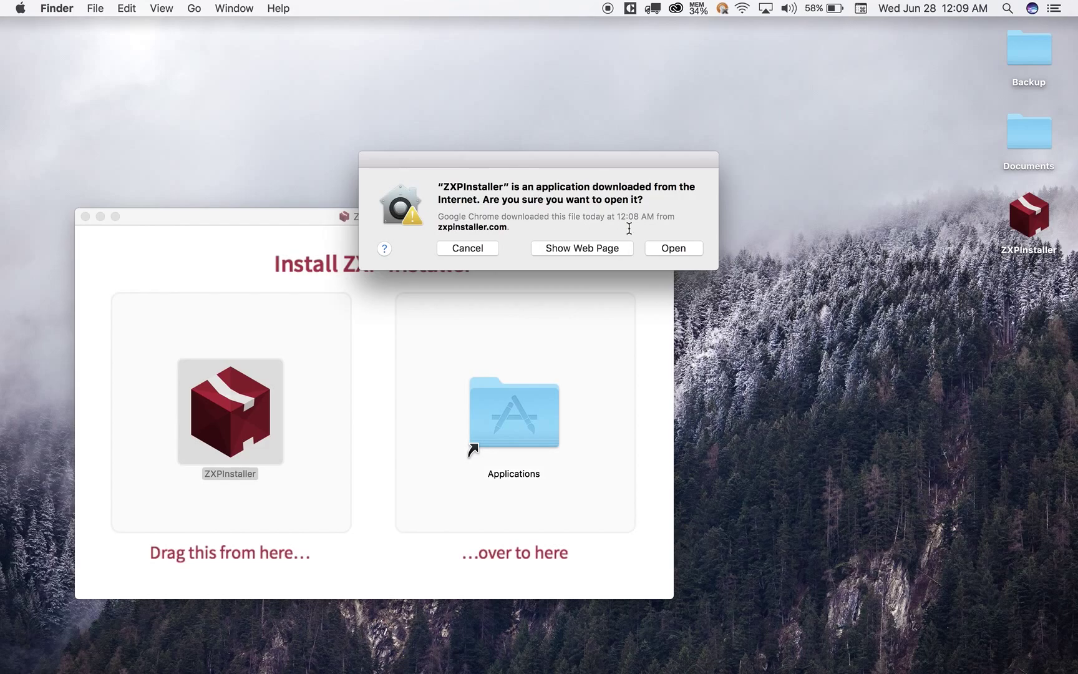
left_click(674, 249)
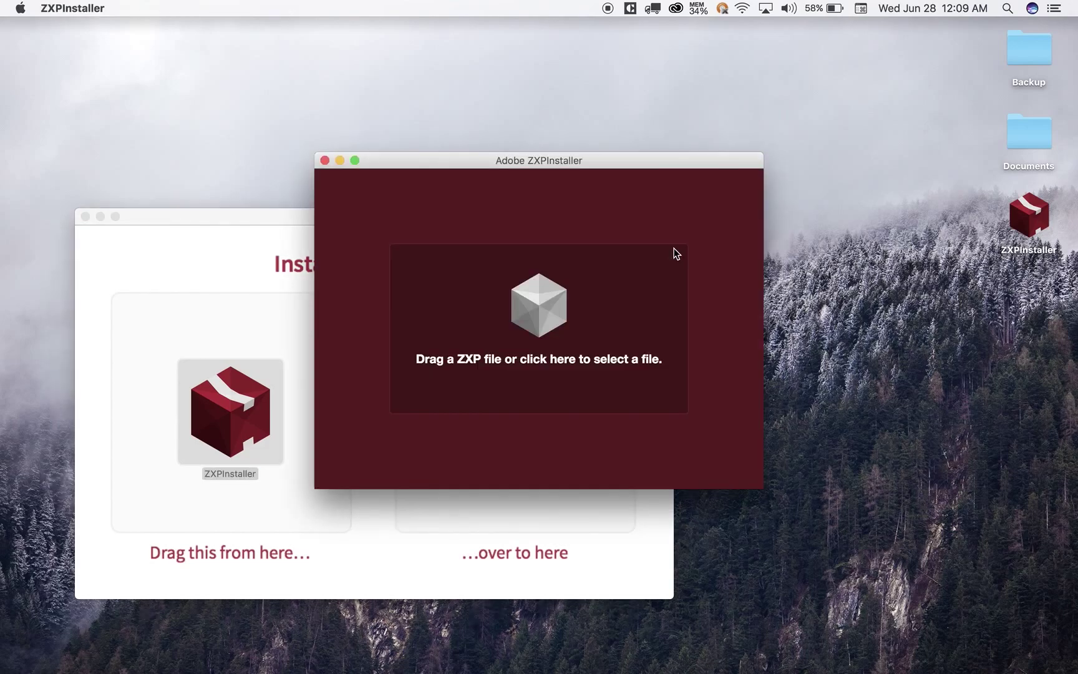
left_click_drag(532, 162, 678, 93)
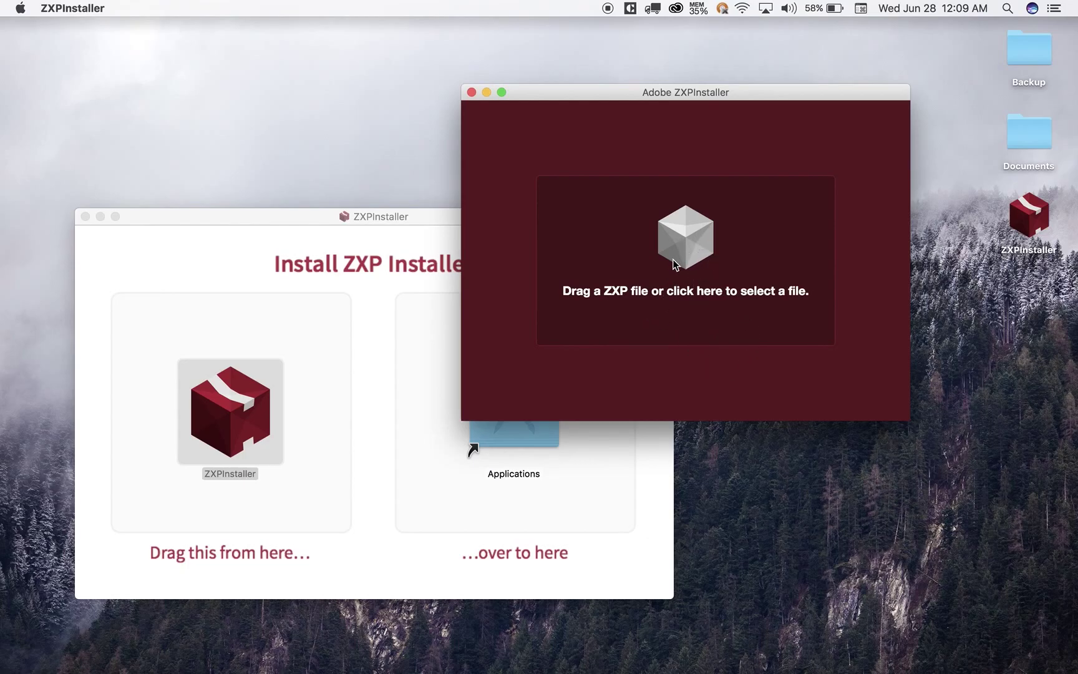
mouse_move(419, 663)
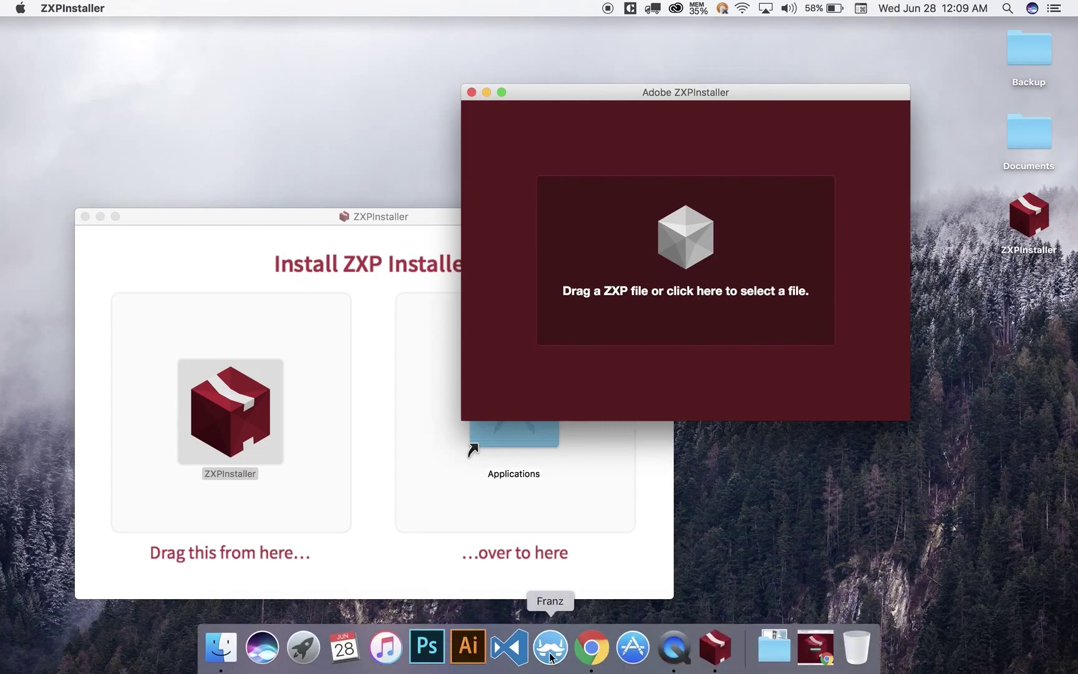
left_click(595, 660)
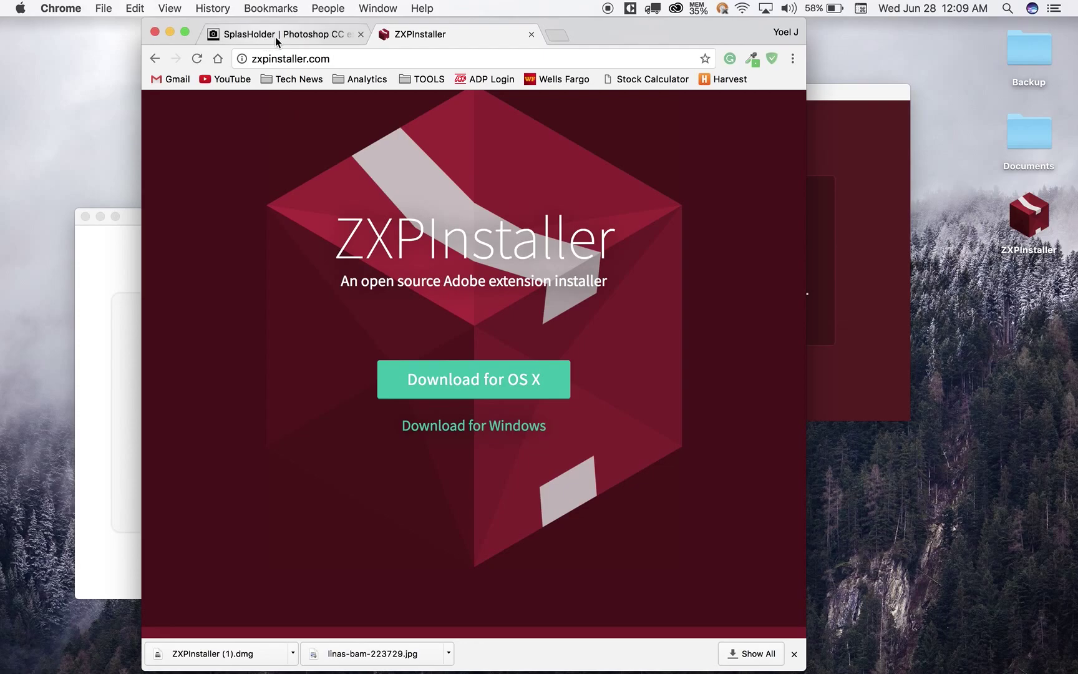
On the SplasHolder page, scroll down and trigger the SplasHolder.zxp download button
left_click(281, 38)
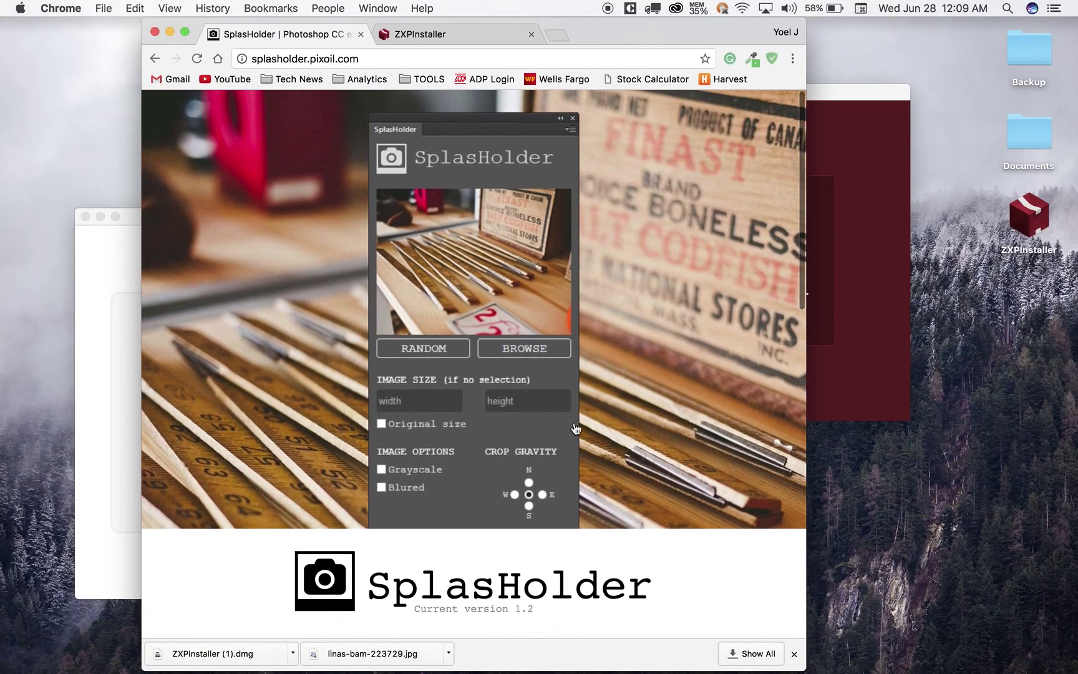
scroll(587, 411, "down", 3)
scroll(644, 466, "down", 1)
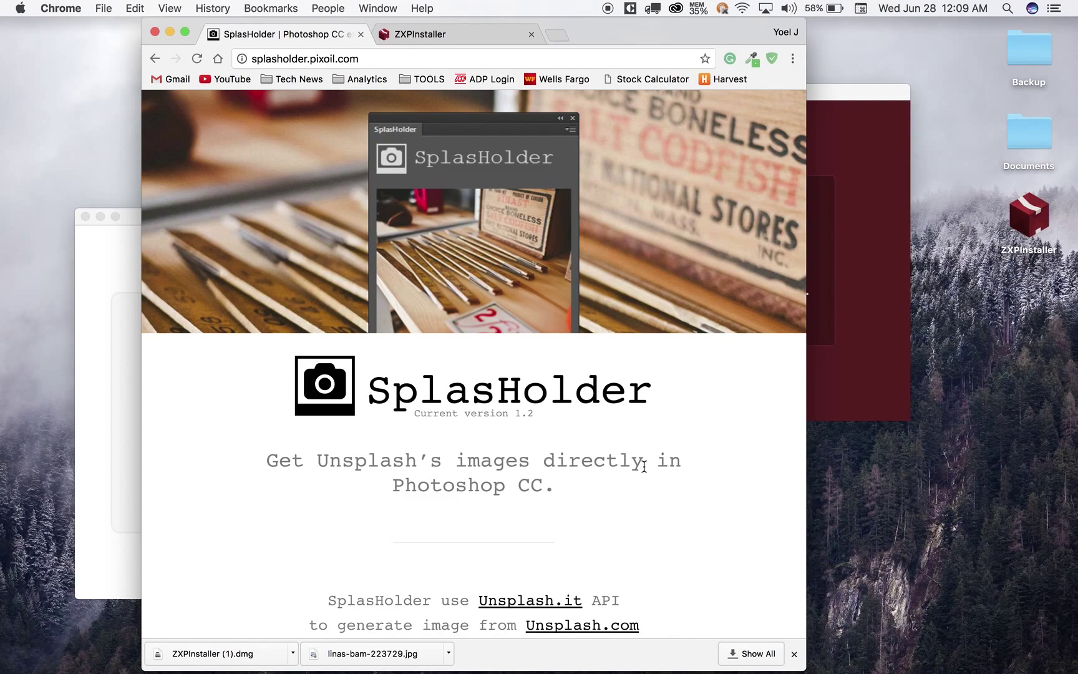
scroll(644, 467, "down", 1)
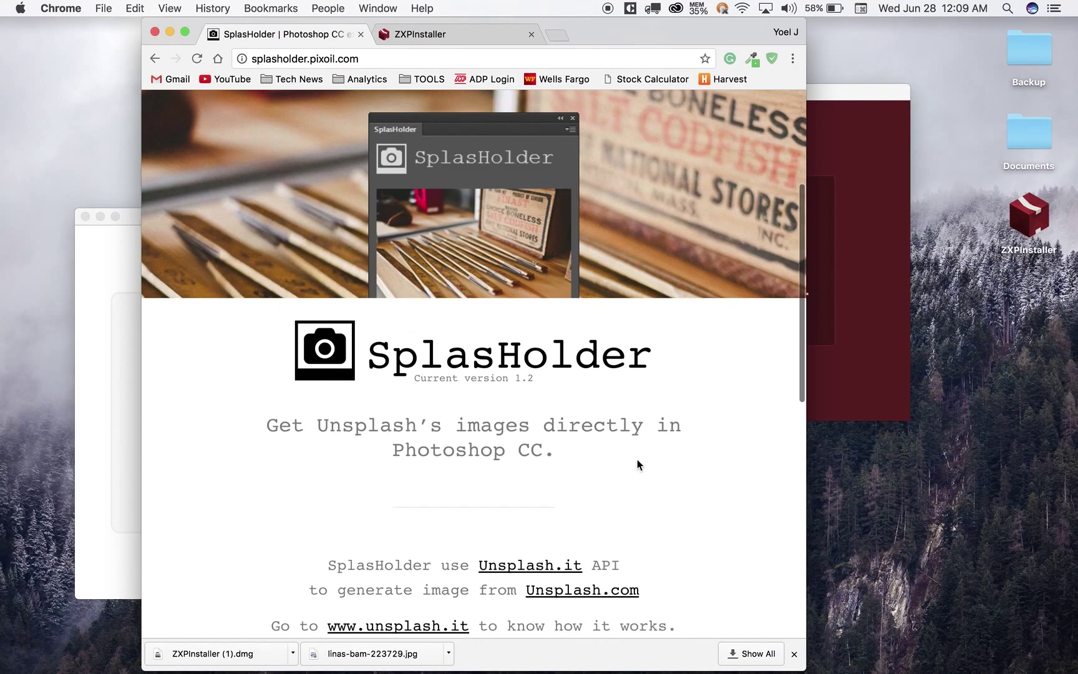
scroll(637, 459, "down", 3)
scroll(609, 433, "down", 2)
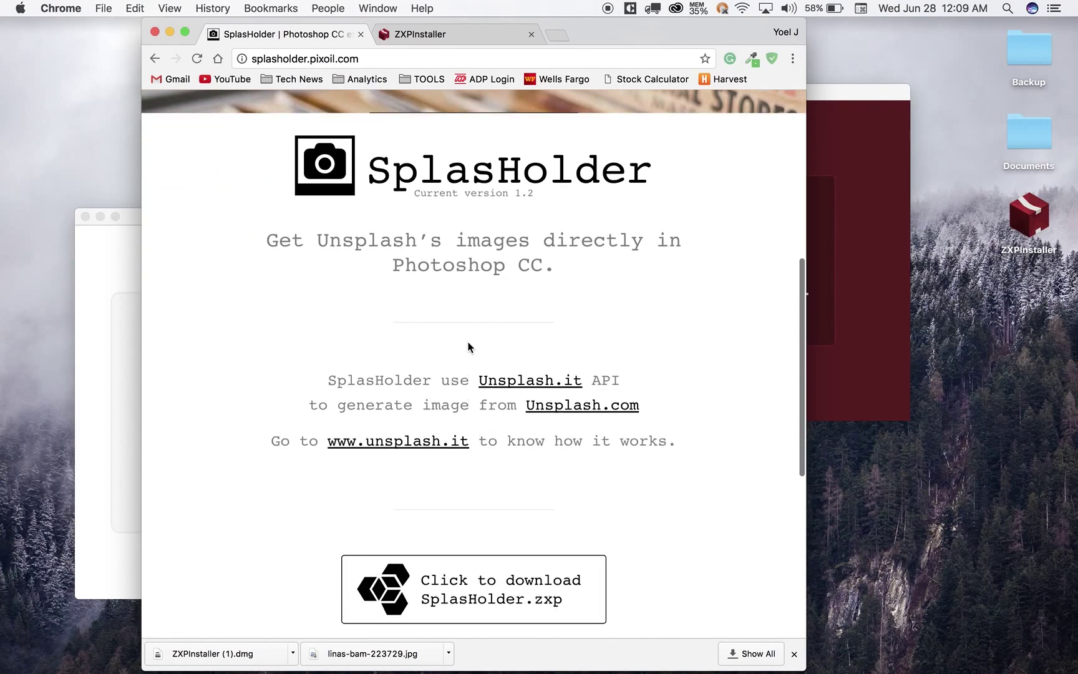
scroll(467, 343, "up", 3)
scroll(467, 344, "down", 1)
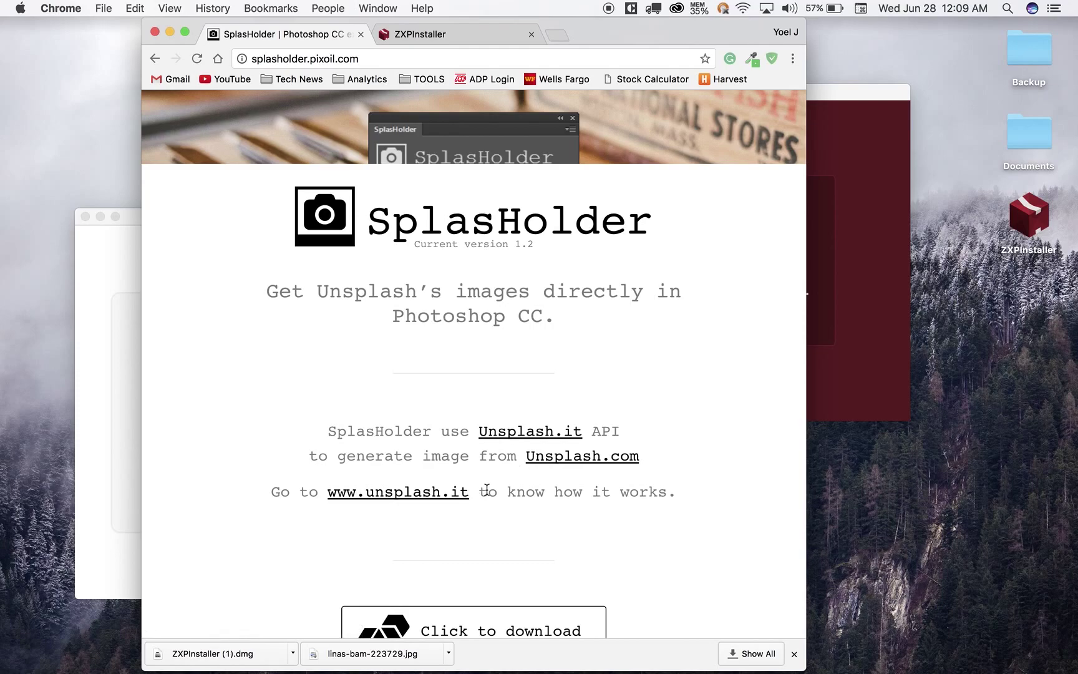
scroll(486, 492, "down", 2)
left_click(546, 587)
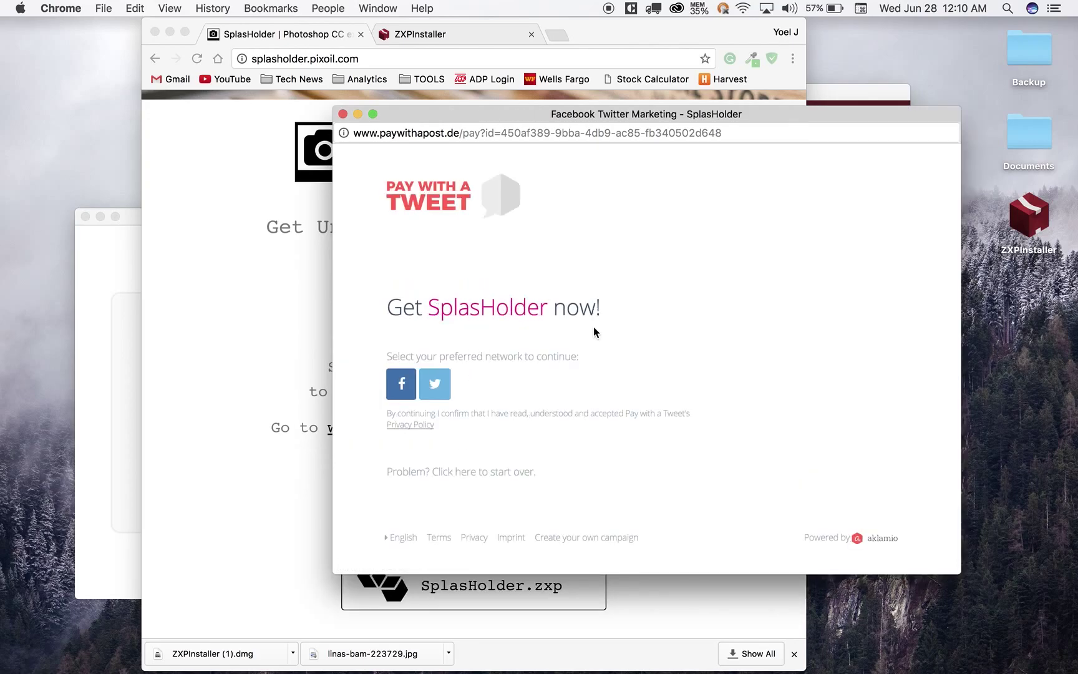
Unlock the download via Twitter and ACCESS, then show the 142 KB SplasHolder.zxp in Finder
left_click(430, 389)
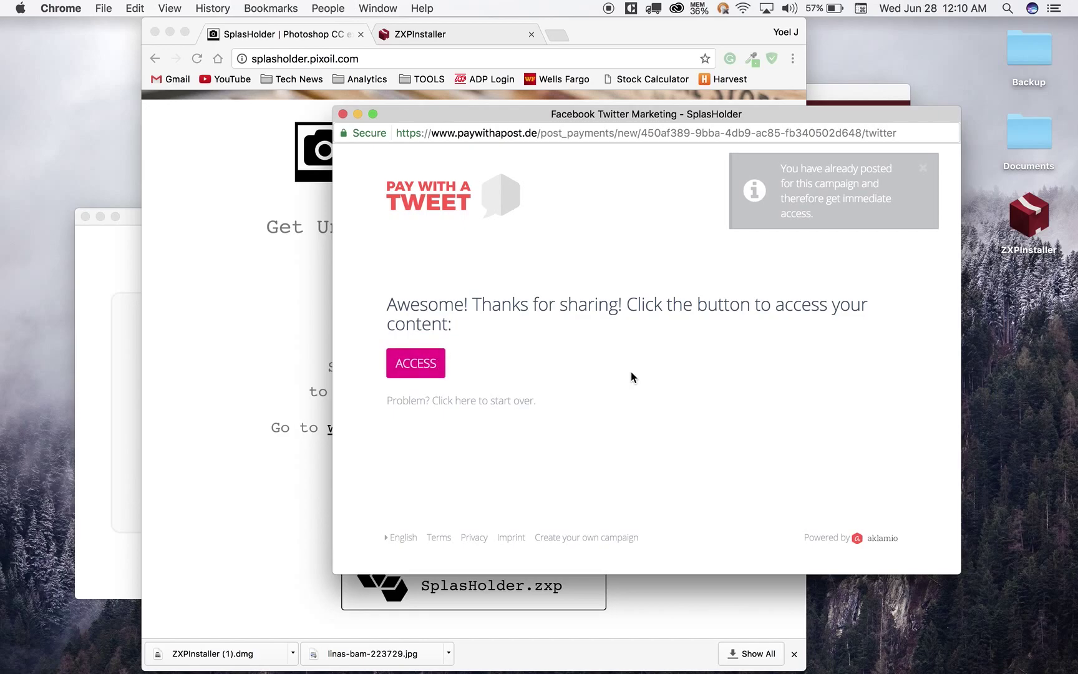
left_click(433, 362)
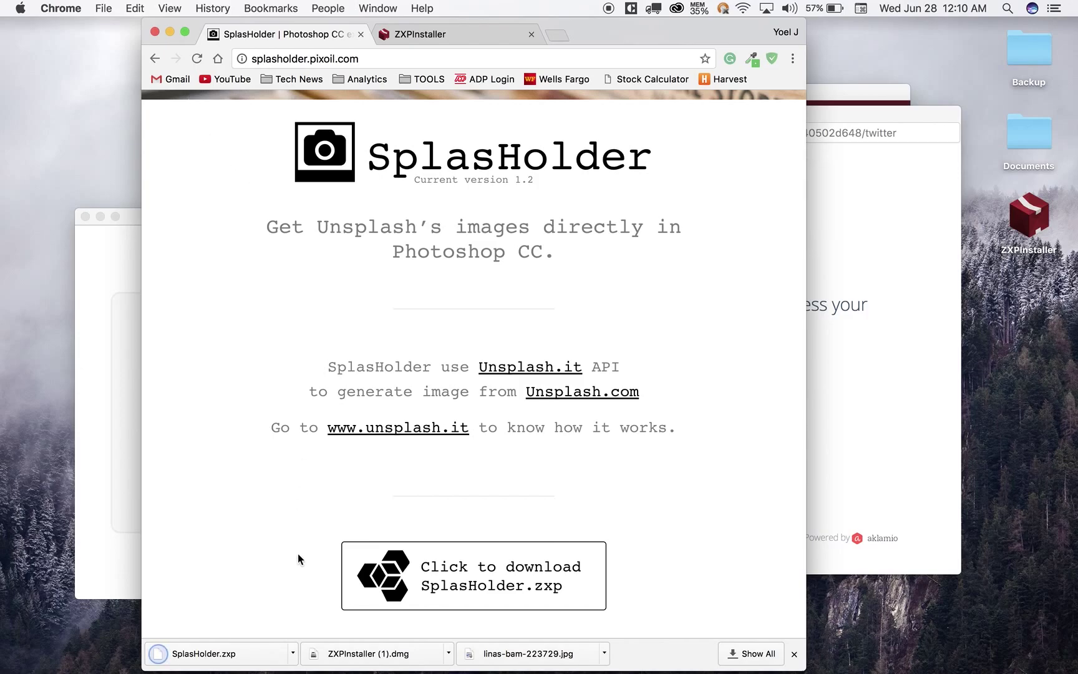
left_click(294, 653)
left_click(349, 633)
Clear extra windows and drop SplasHolder.zxp onto ZXPInstaller, approving the install with the password
left_click(170, 32)
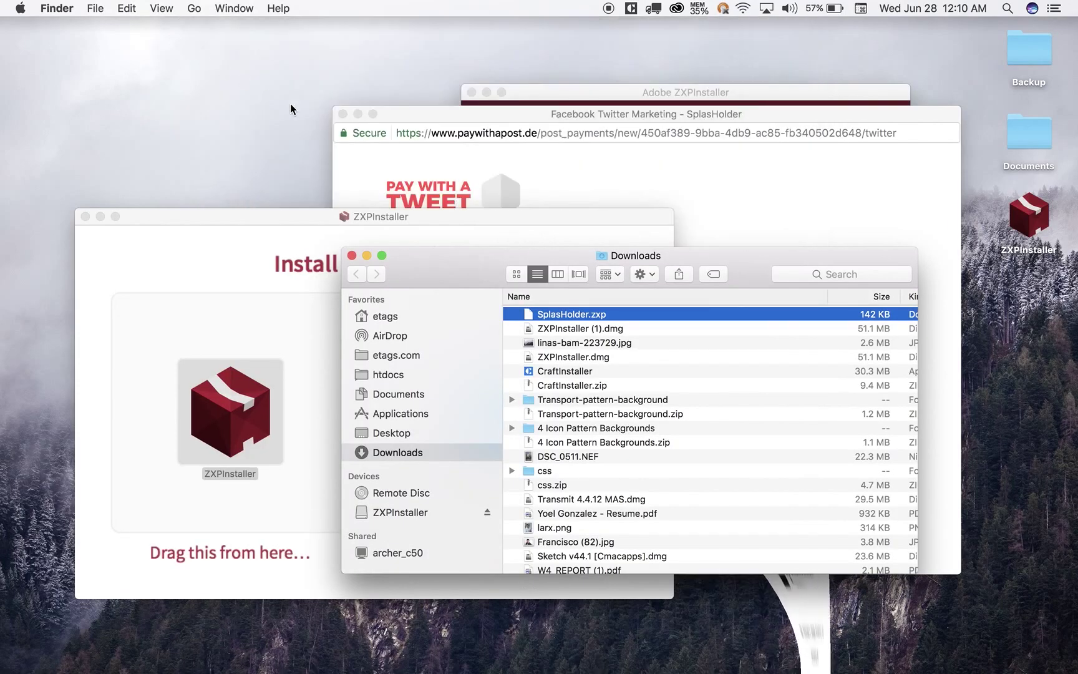
left_click(85, 216)
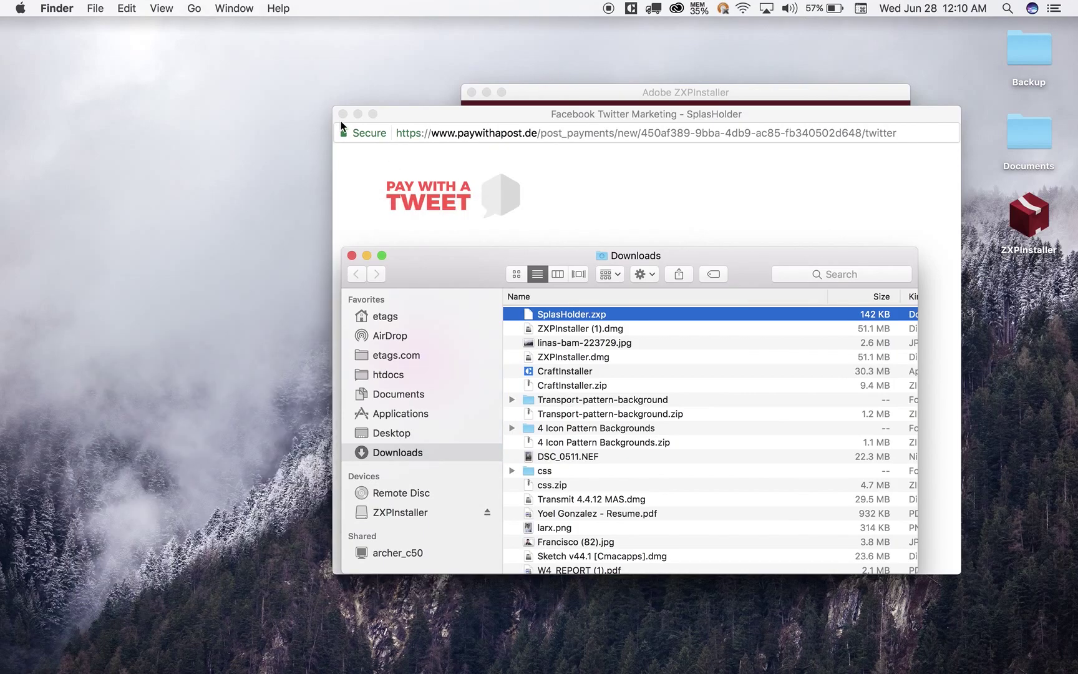
left_click(342, 114)
left_click_drag(587, 98, 296, 206)
left_click_drag(676, 249, 898, 207)
left_click_drag(874, 270, 371, 351)
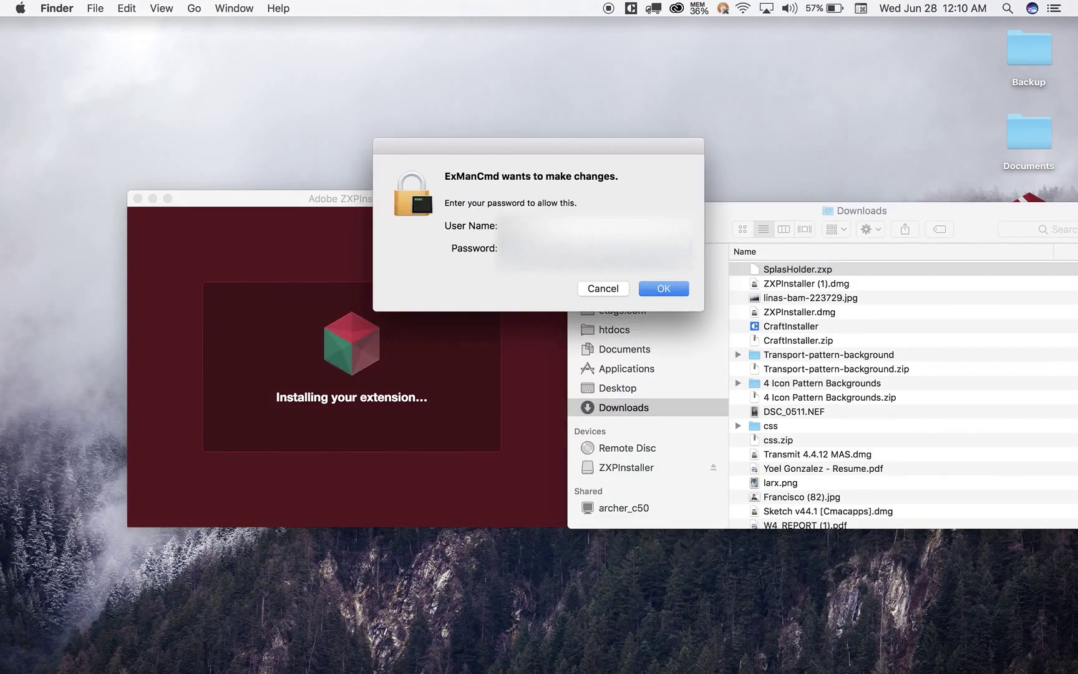
left_click(651, 286)
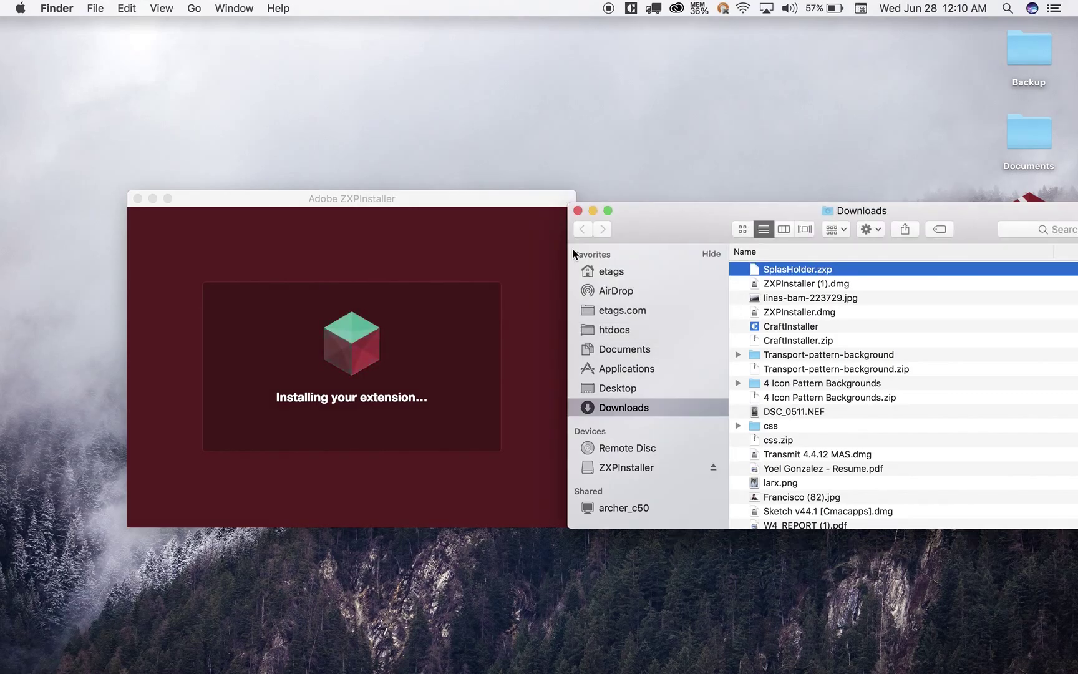
Minimize the Downloads window and launch Photoshop CC from the Dock
left_click(592, 210)
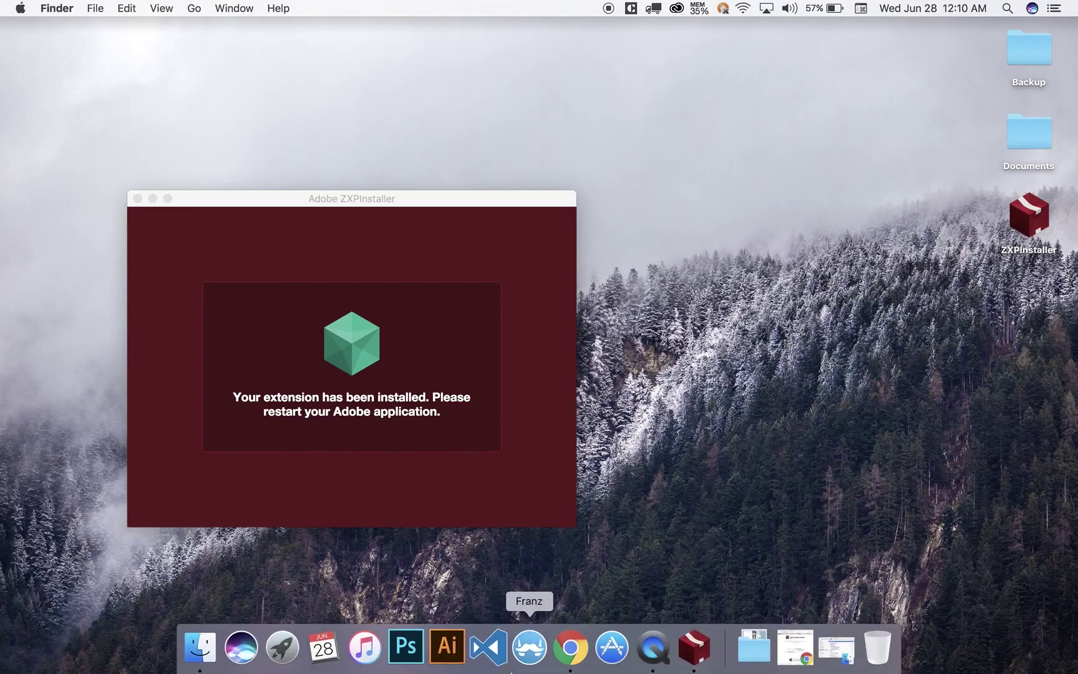
mouse_move(440, 671)
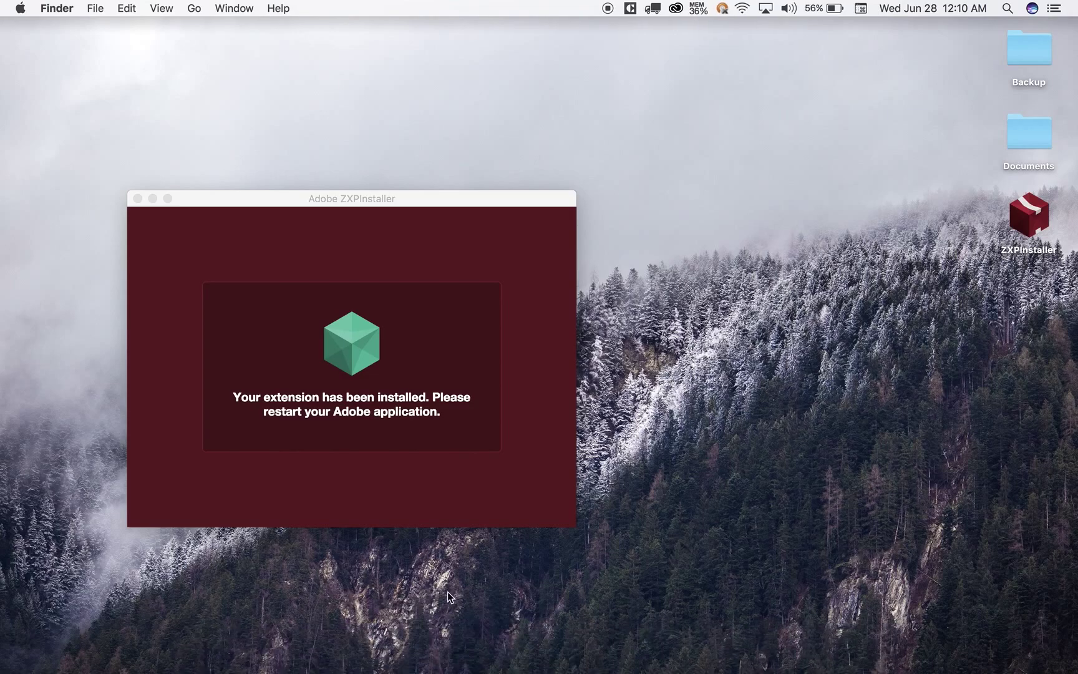
left_click(154, 199)
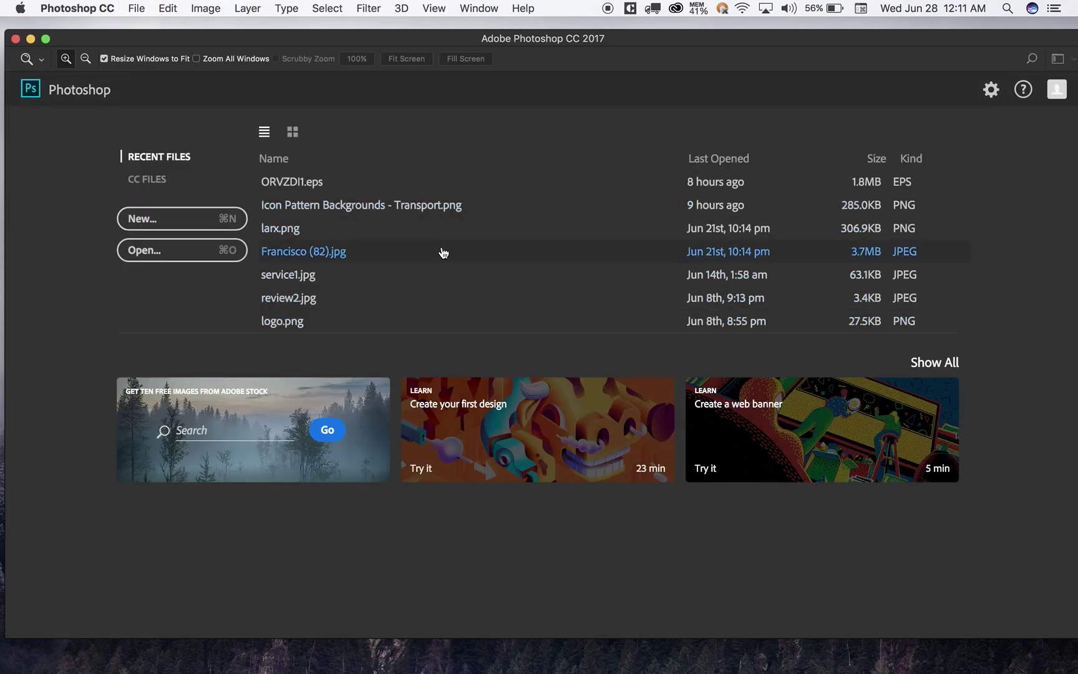
Create a new document from the Mobile iPhone 6 preset, 750 x 1334 px at 72 ppi
key("super+n")
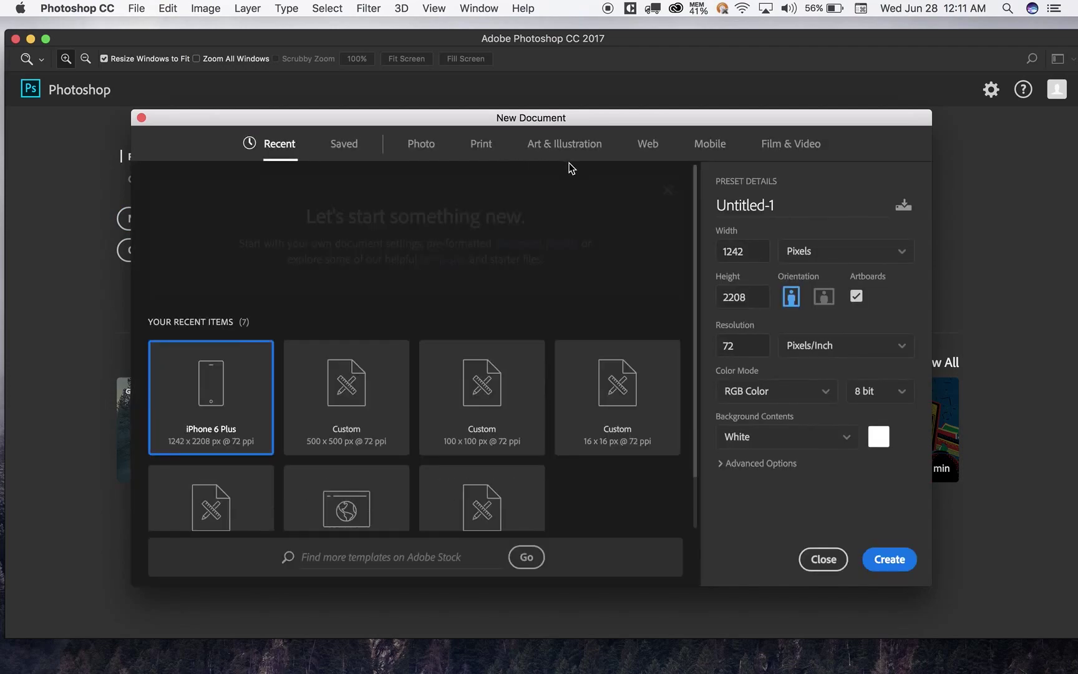
left_click(717, 147)
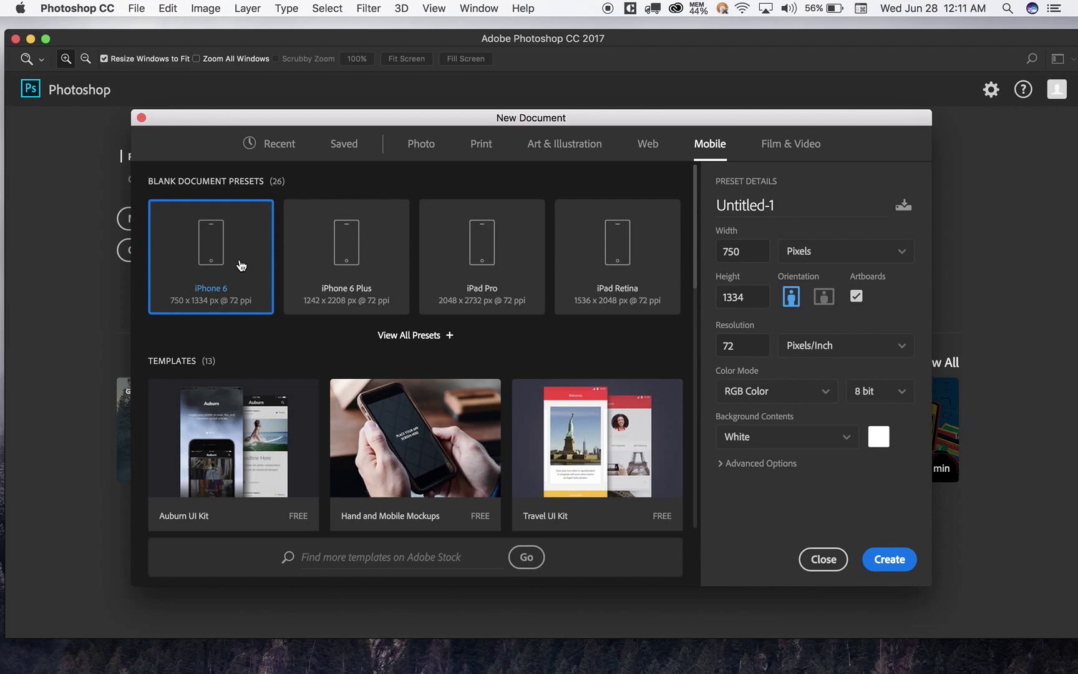
left_click(895, 565)
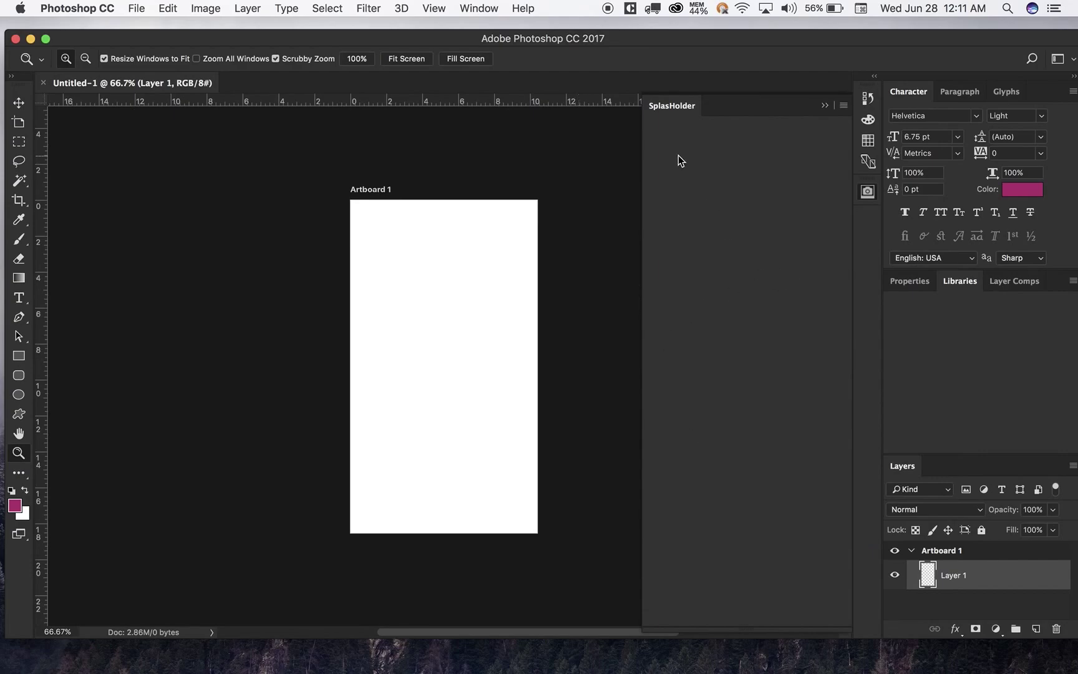
Close the SplasHolder panel, then reopen it from Window > Extensions > SplasHolder
left_click(480, 8)
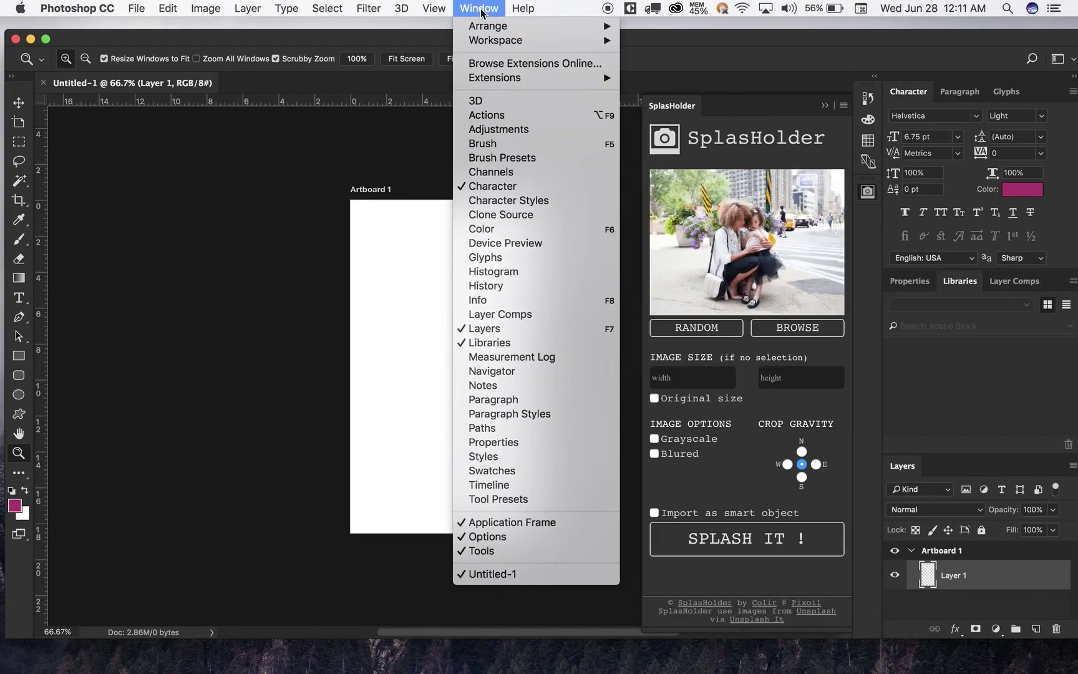
left_click(736, 119)
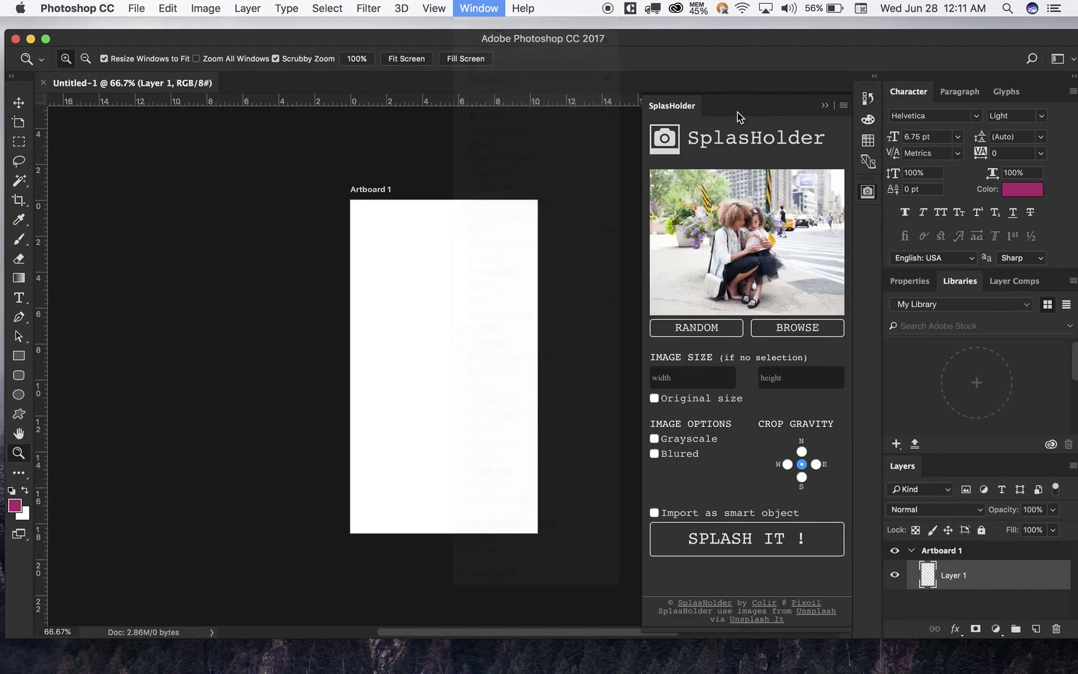
left_click(824, 105)
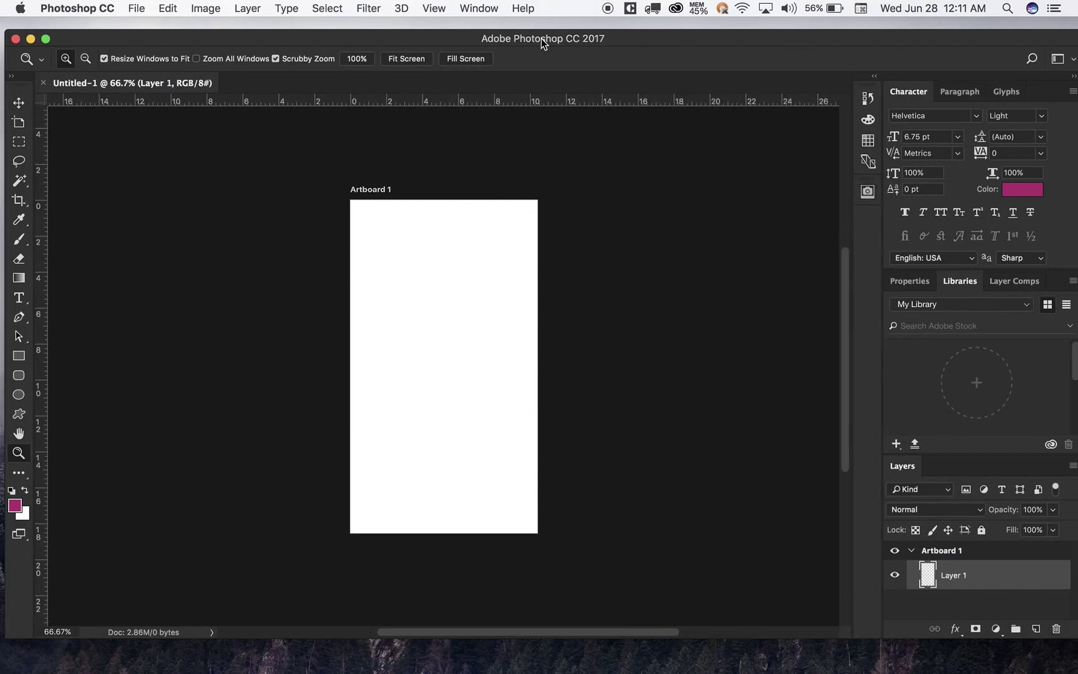
left_click(480, 9)
mouse_move(504, 79)
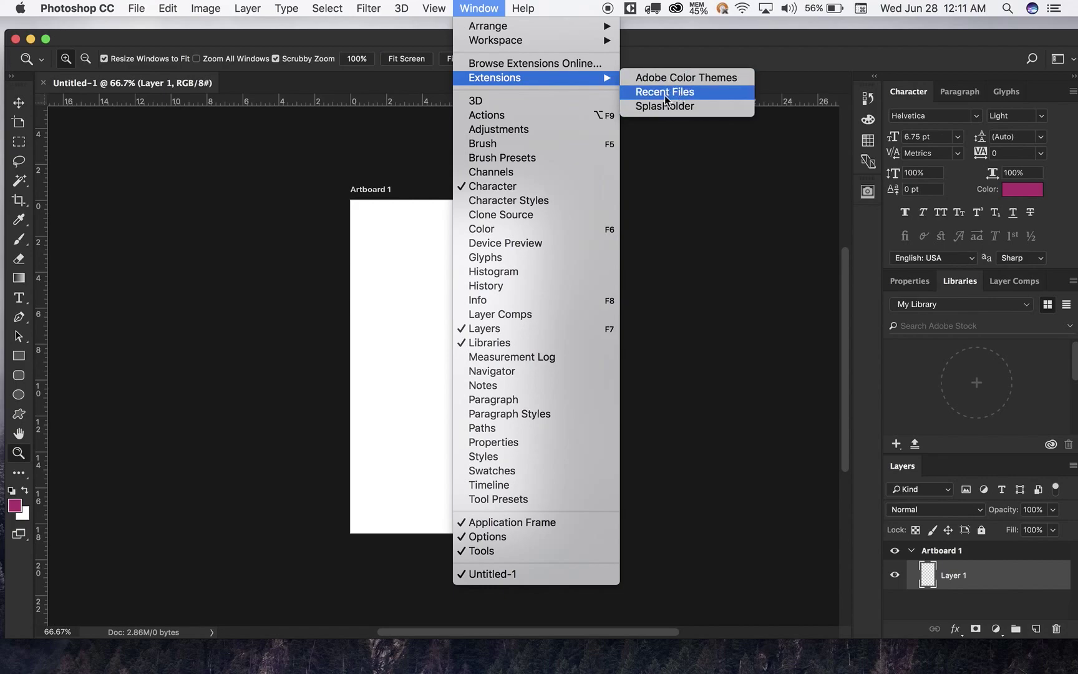
left_click(702, 107)
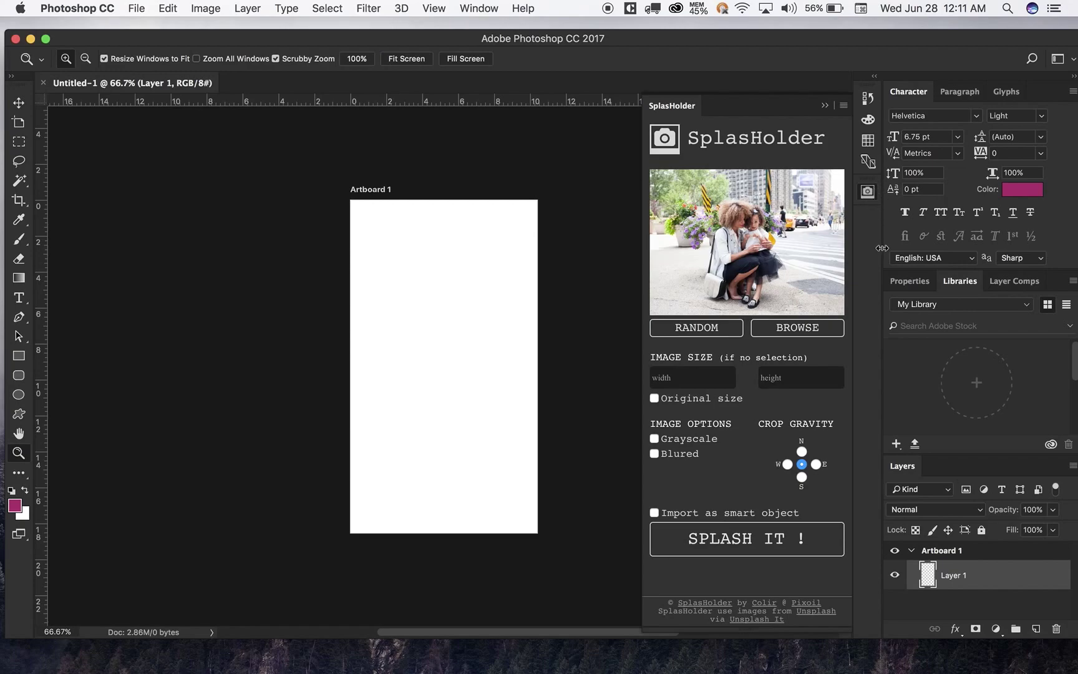